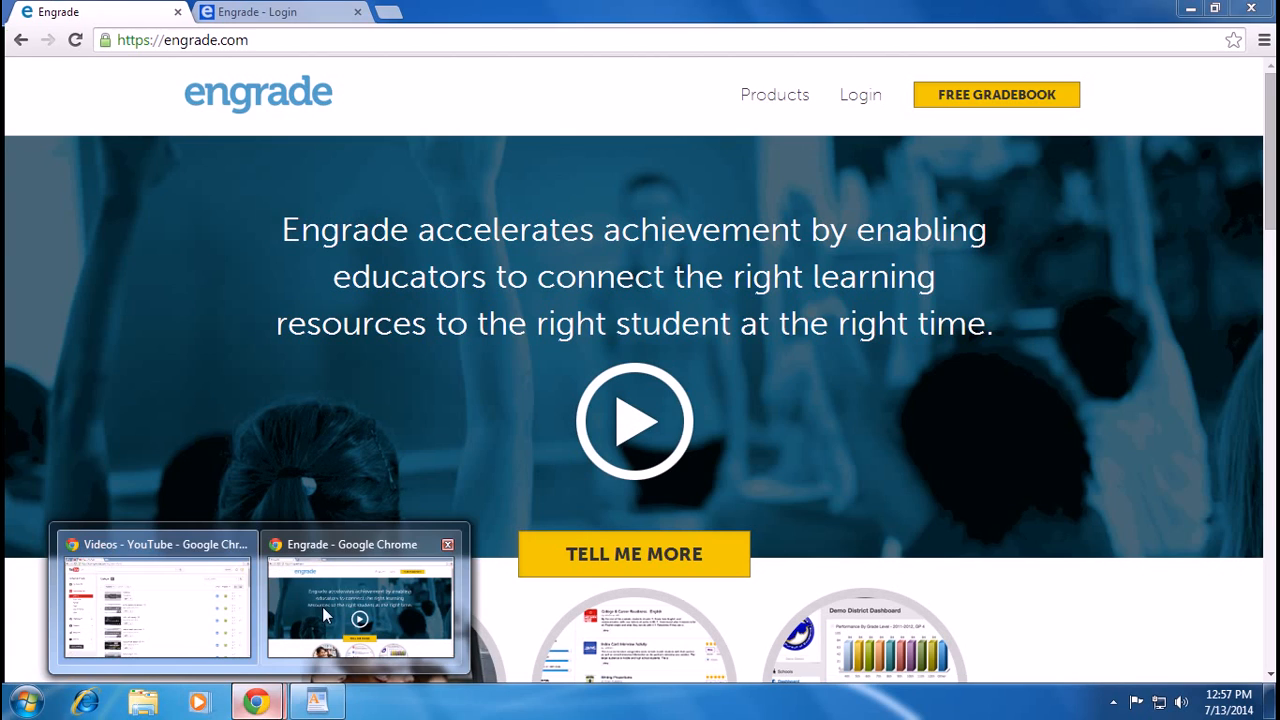
Step: Bring the Chrome window showing the Engrade home page to the foreground
{"action": "left_click", "coordinate": [322, 606]}
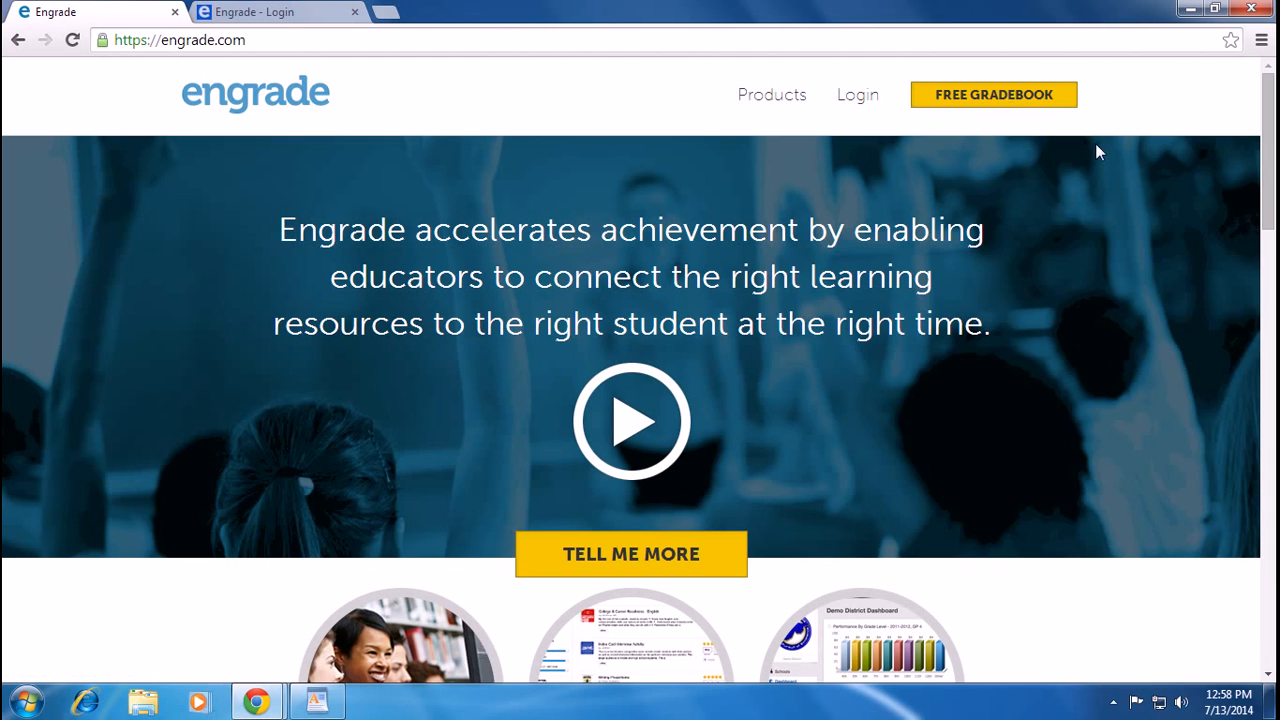
{"action": "scroll", "coordinate": [778, 159], "scroll_direction": "down", "scroll_amount": 8}
{"action": "scroll", "coordinate": [778, 159], "scroll_direction": "down", "scroll_amount": 5}
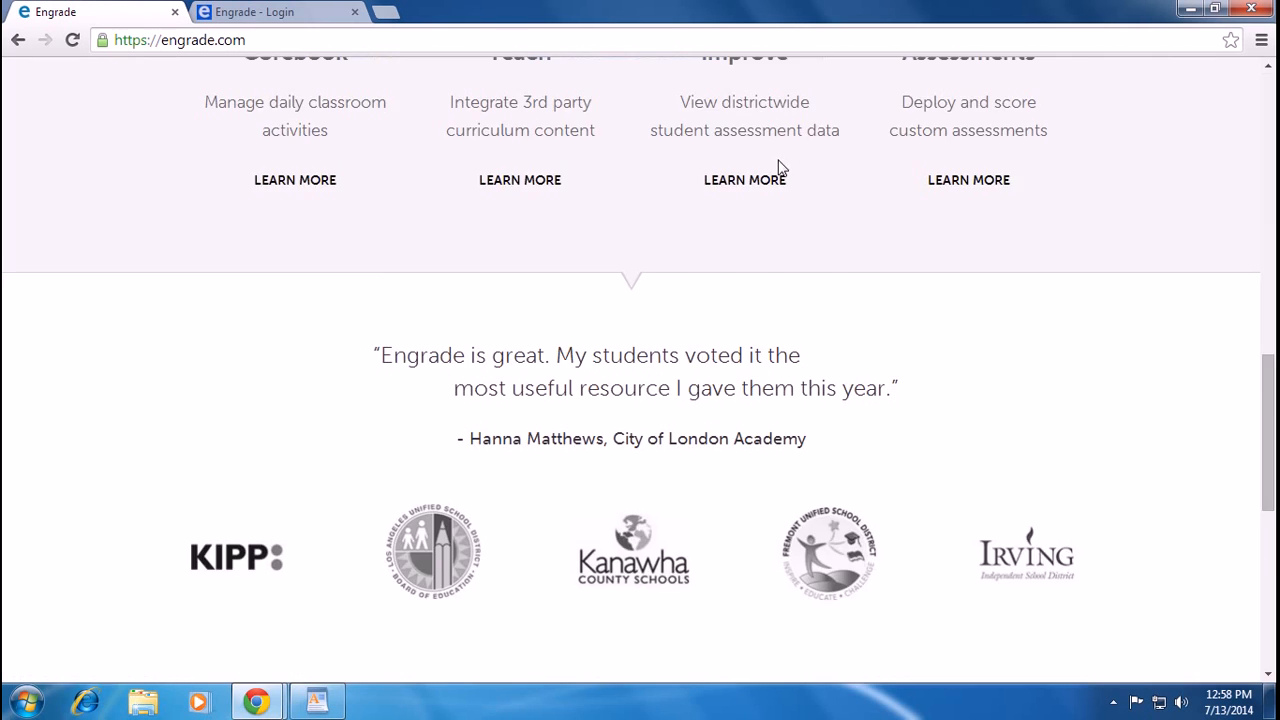
{"action": "scroll", "coordinate": [778, 159], "scroll_direction": "down", "scroll_amount": 5}
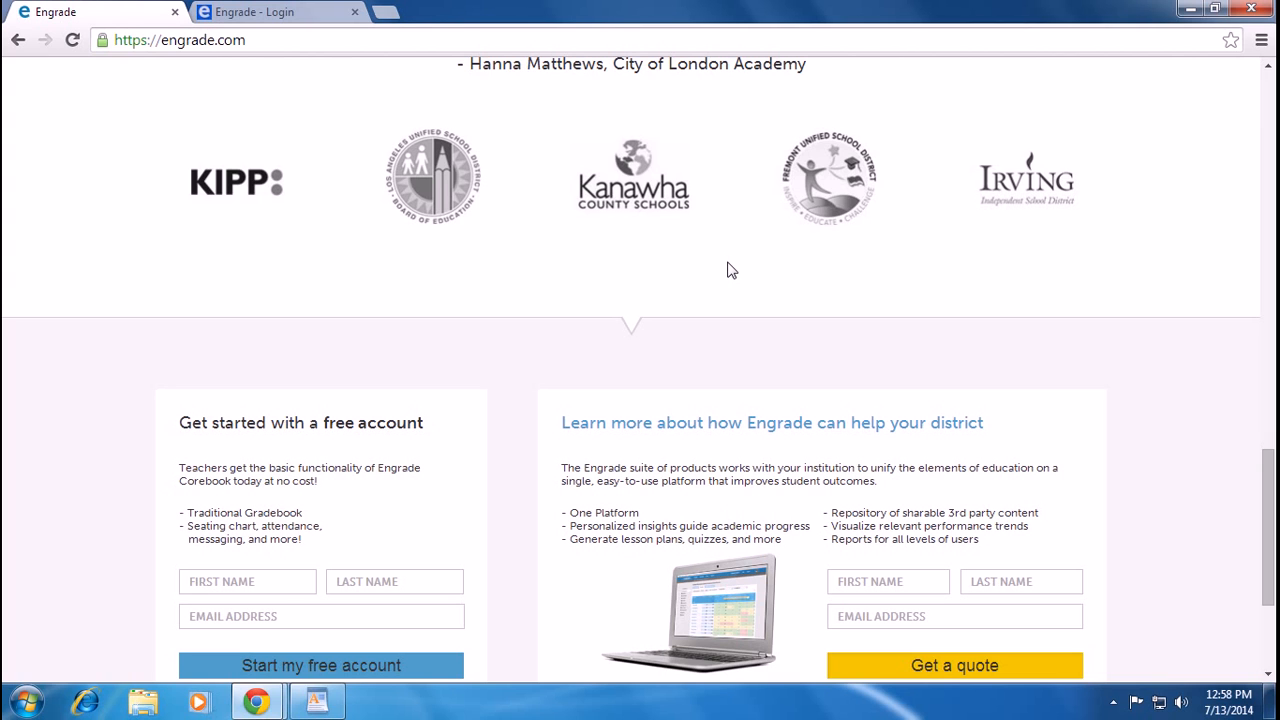
{"action": "scroll", "coordinate": [203, 413], "scroll_direction": "down", "scroll_amount": 3}
{"action": "scroll", "coordinate": [203, 413], "scroll_direction": "down", "scroll_amount": 2}
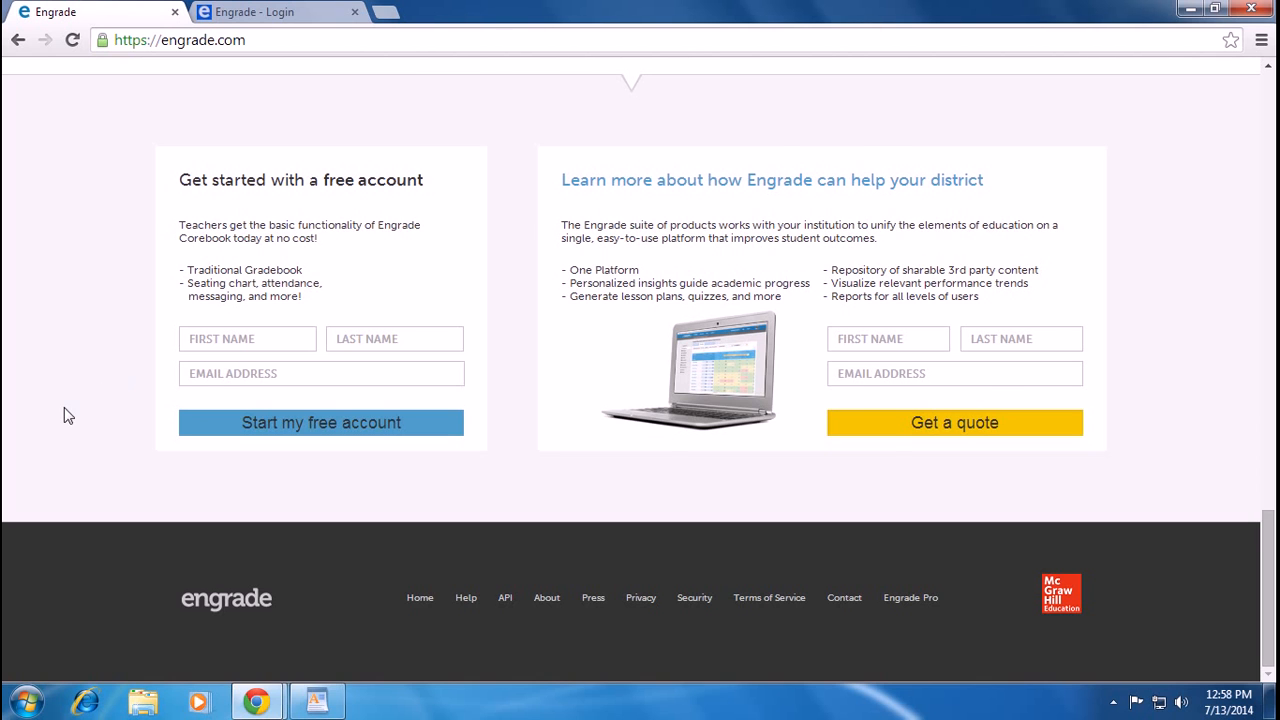
{"action": "scroll", "coordinate": [64, 410], "scroll_direction": "up", "scroll_amount": 5}
{"action": "scroll", "coordinate": [90, 441], "scroll_direction": "up", "scroll_amount": 5}
{"action": "scroll", "coordinate": [90, 441], "scroll_direction": "up", "scroll_amount": 5}
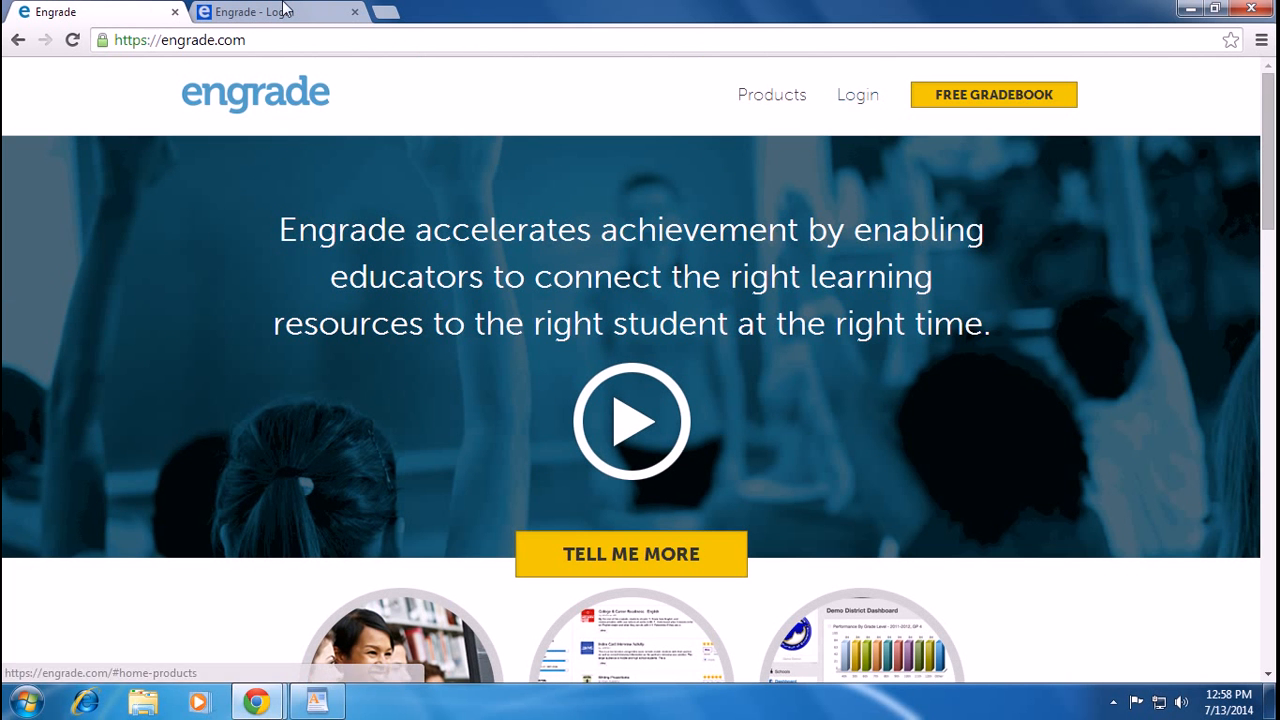
Step: Switch to the 'Engrade - Login' tab with empty Username and Password fields
{"action": "left_click", "coordinate": [287, 10]}
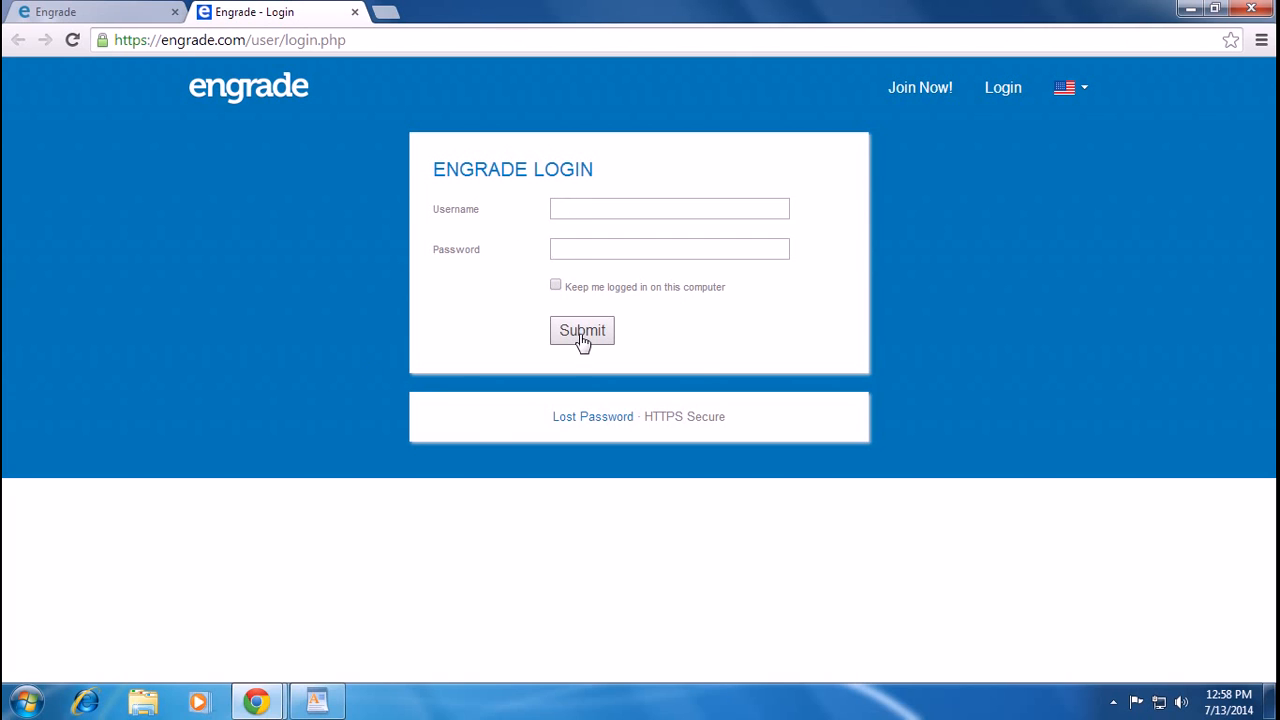
Step: Go to the Lost Password page and move focus into the captcha field for code 534324
{"action": "left_click", "coordinate": [586, 425]}
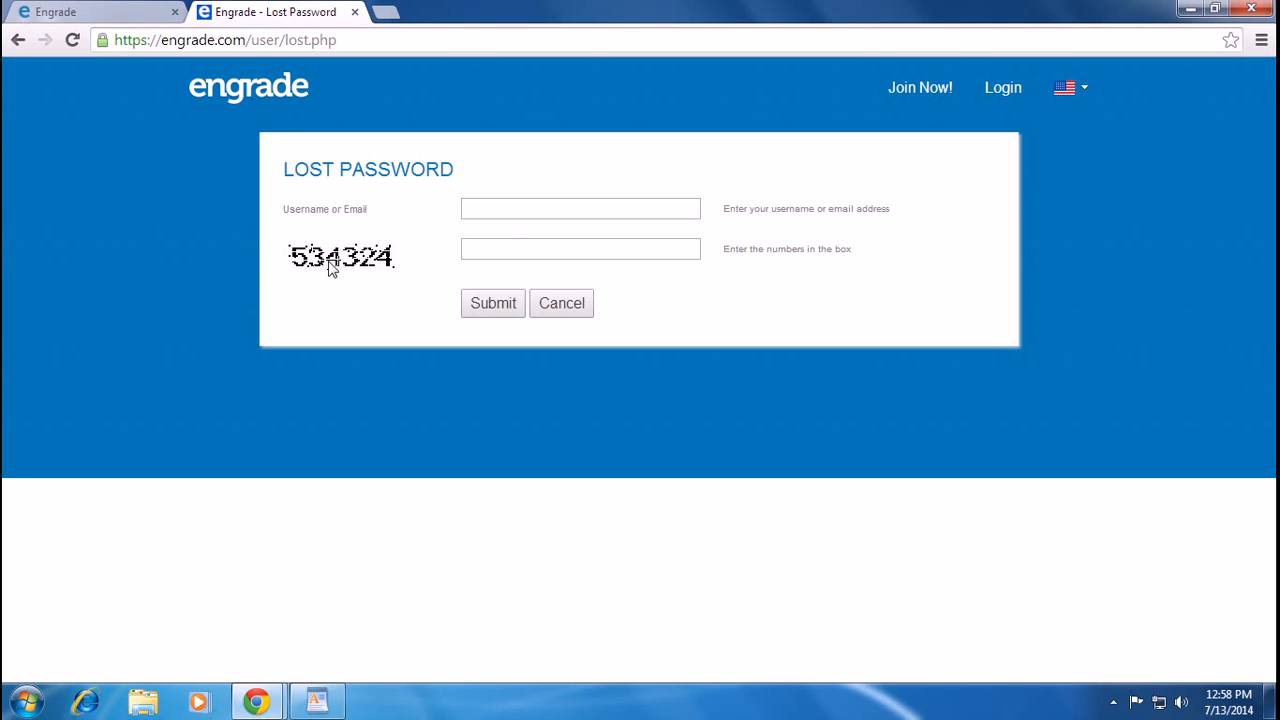
{"action": "key", "text": "Tab"}
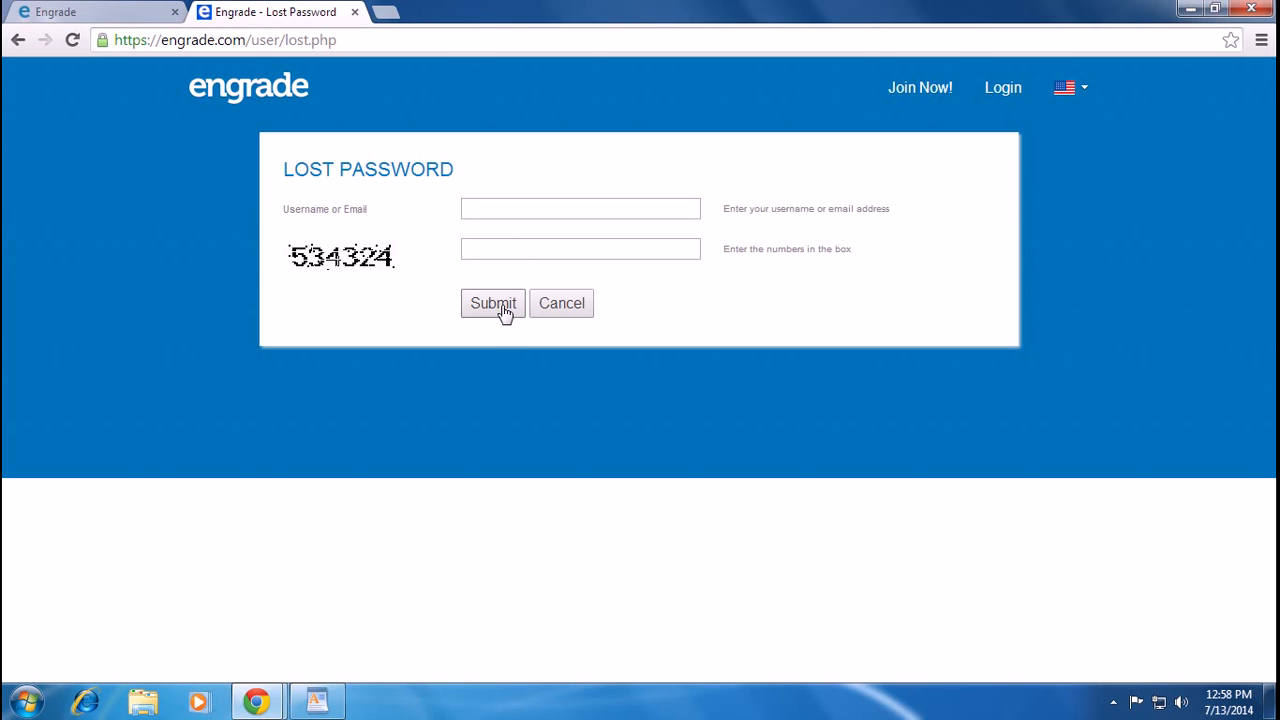